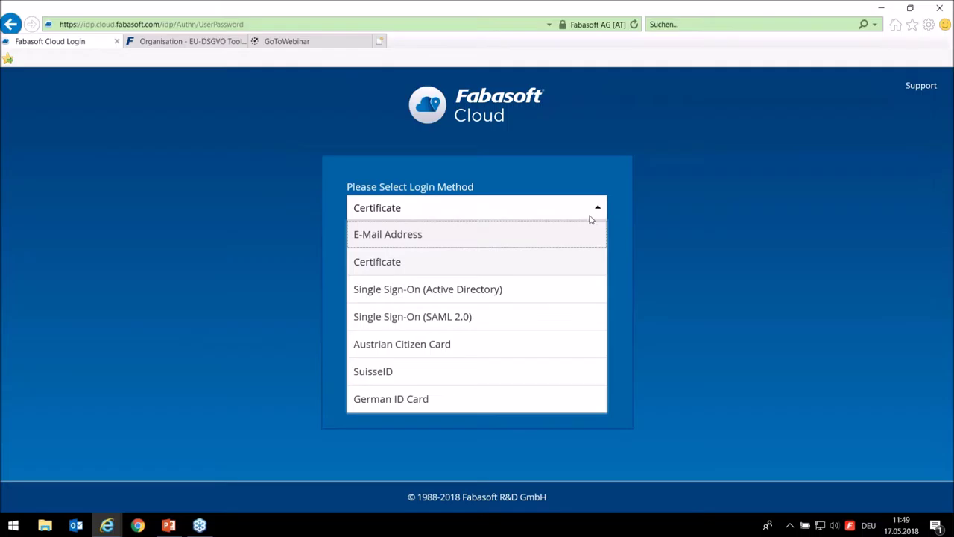
Log in with the Certificate method and confirm with the SMS PIN sent to the phone.
left_click(477, 266)
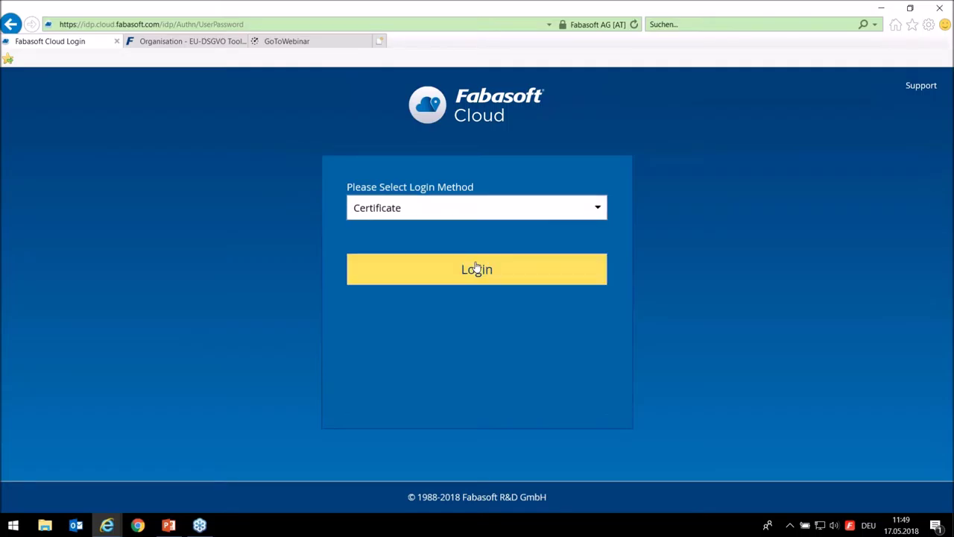
left_click(526, 274)
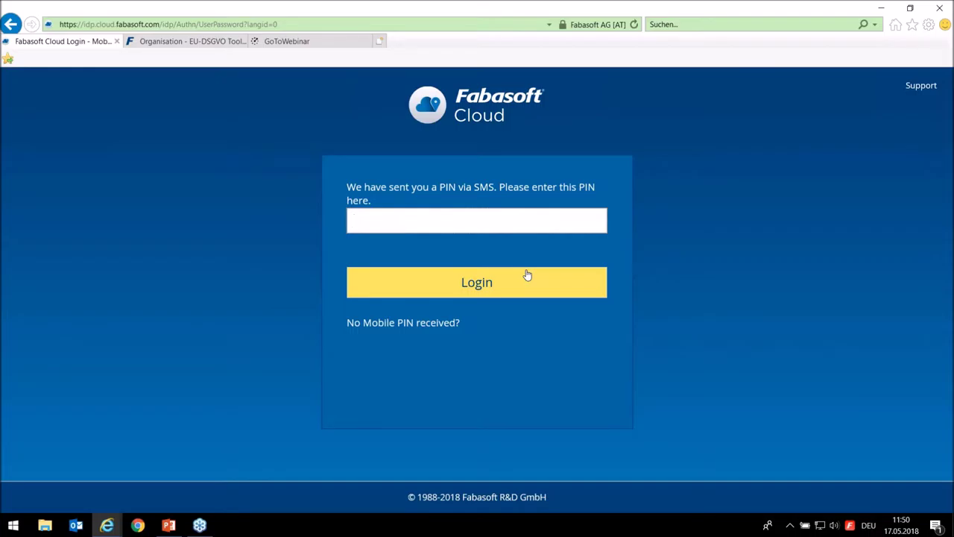
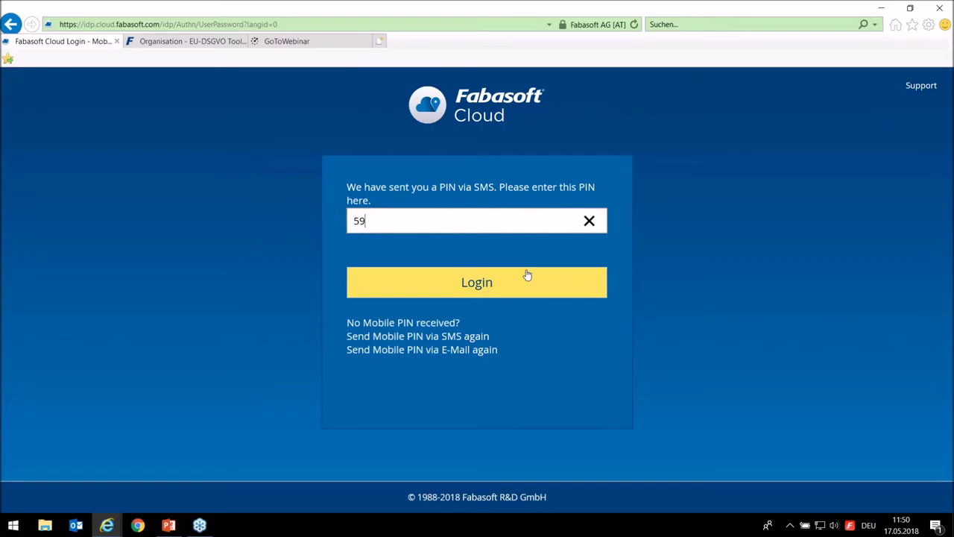
left_click(527, 282)
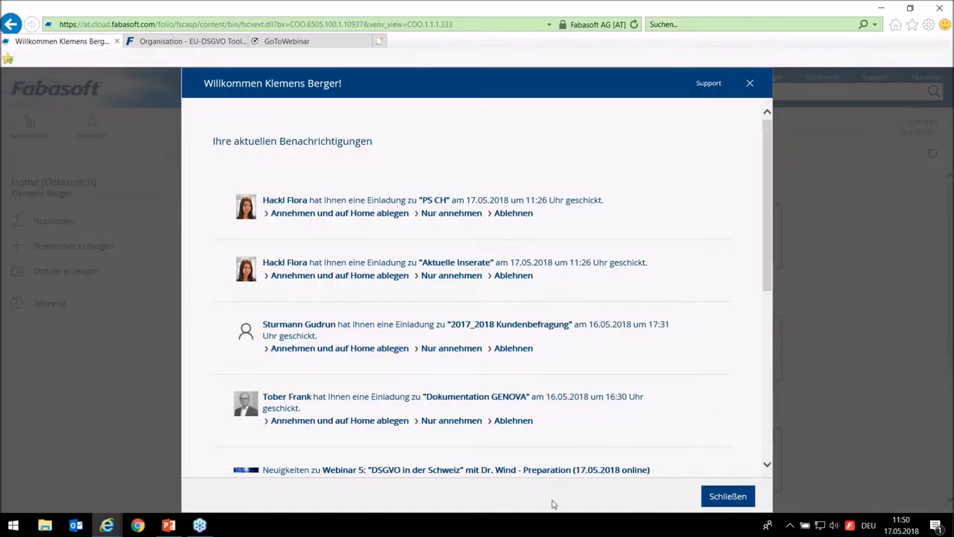
Dismiss the welcome notifications and open the DSGVO-Toolbox tile, scrolling to its data applications.
left_click(721, 498)
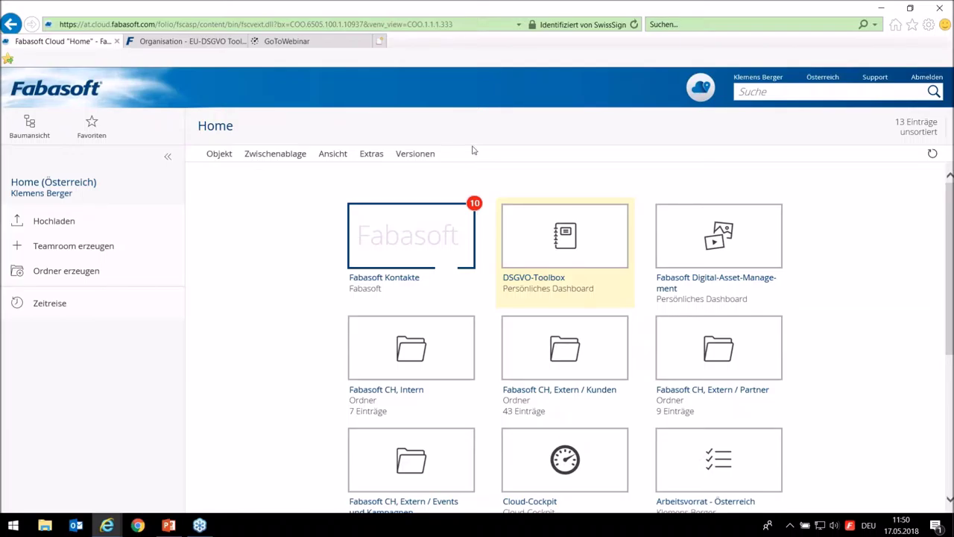
left_click(609, 247)
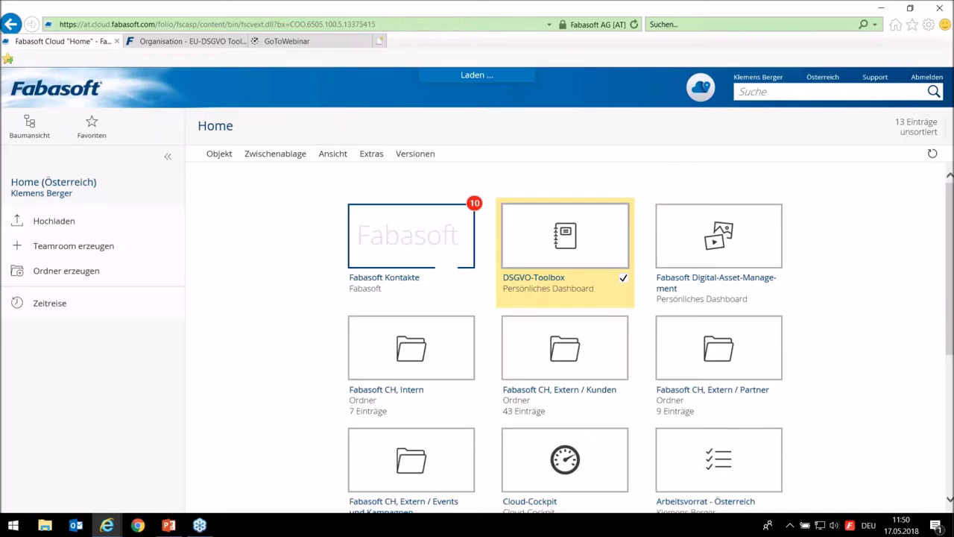
scroll(595, 332, "down", 3)
scroll(594, 333, "down", 3)
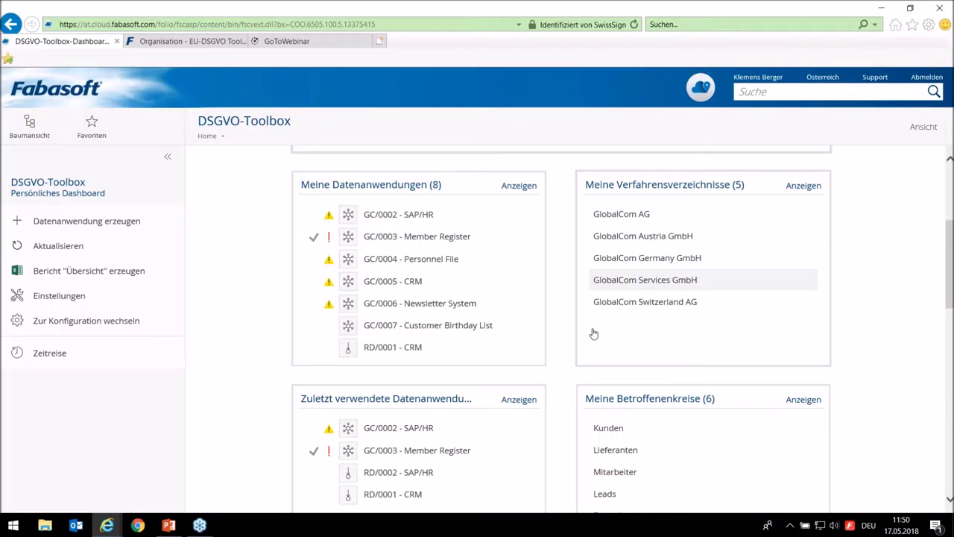
Open GlobalCom AG from 'Meine Verfahrensverzeichnisse' and scroll to its data applications and catalogues.
left_click(628, 187)
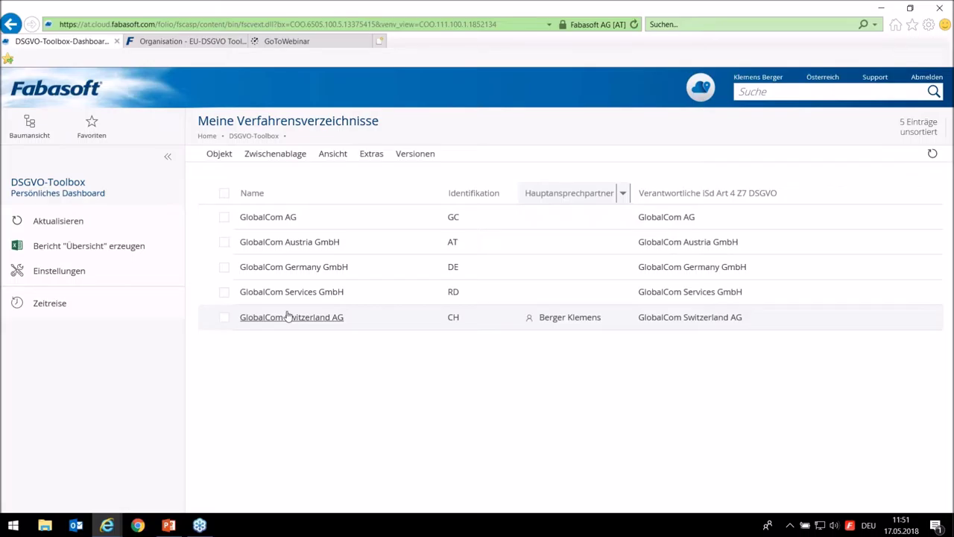
left_click(282, 220)
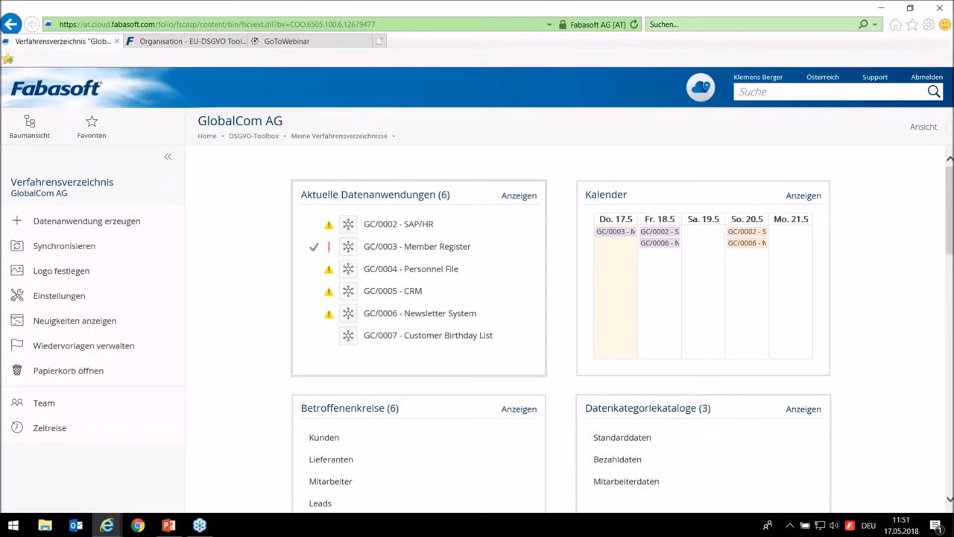
scroll(719, 440, "down", 1)
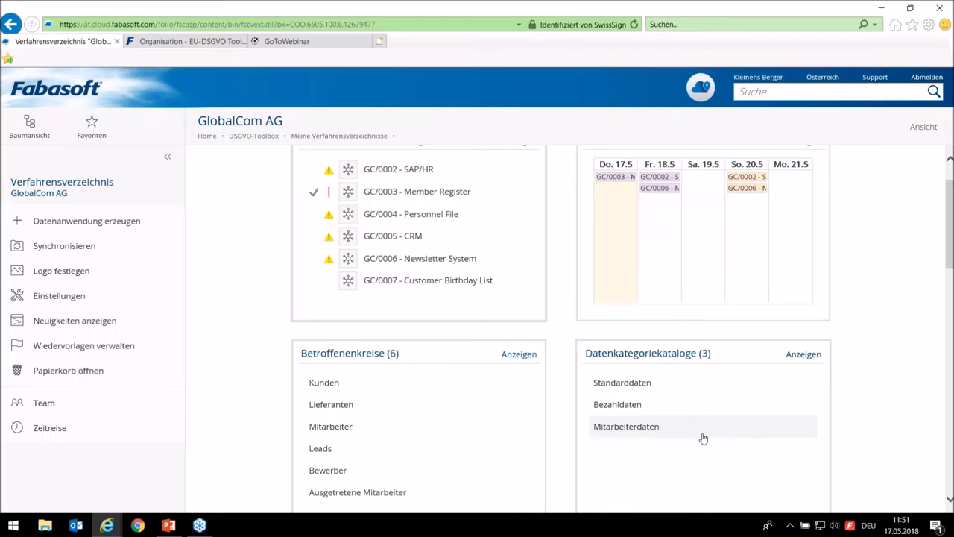
Open the Mitarbeiterdaten catalog under Datenkategoriekataloge to reach GC/0002 - SAP/HR.
left_click(647, 431)
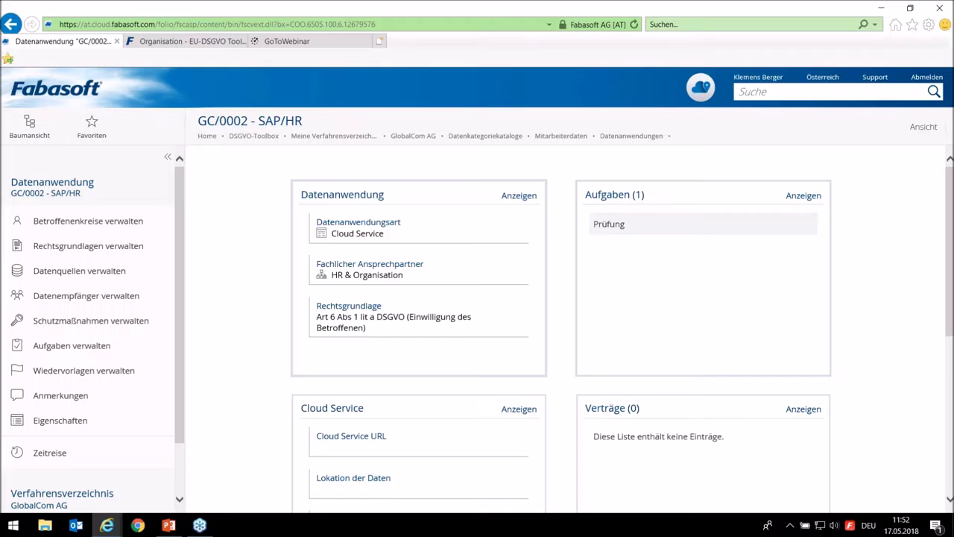
Return to the Datenanwendungen list and open Eigenschaften of GC/0002 - SAP/HR.
left_click(630, 136)
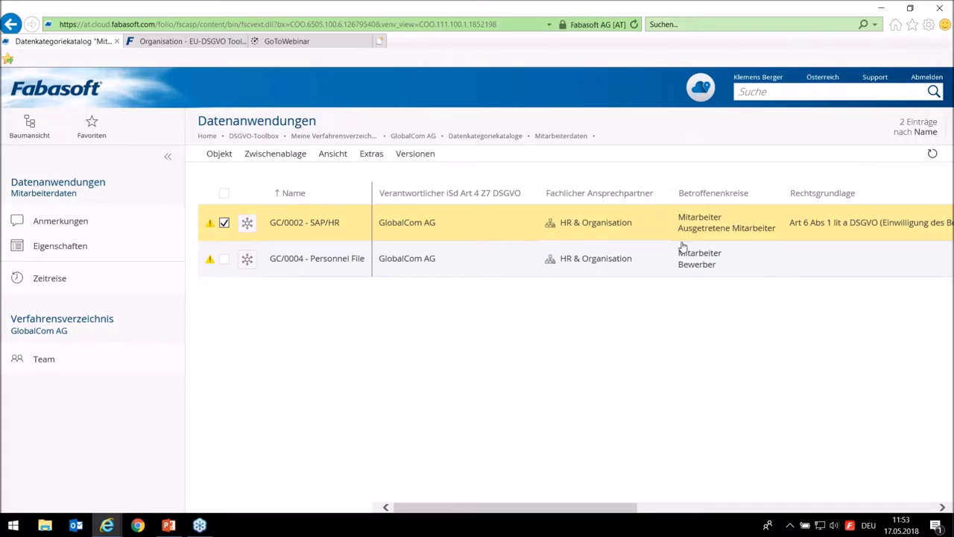
right_click(311, 228)
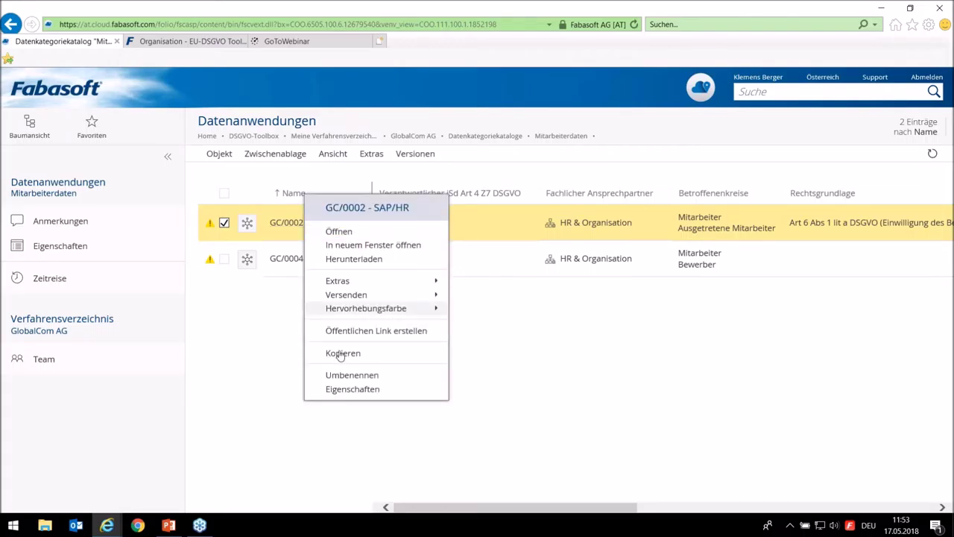
left_click(353, 389)
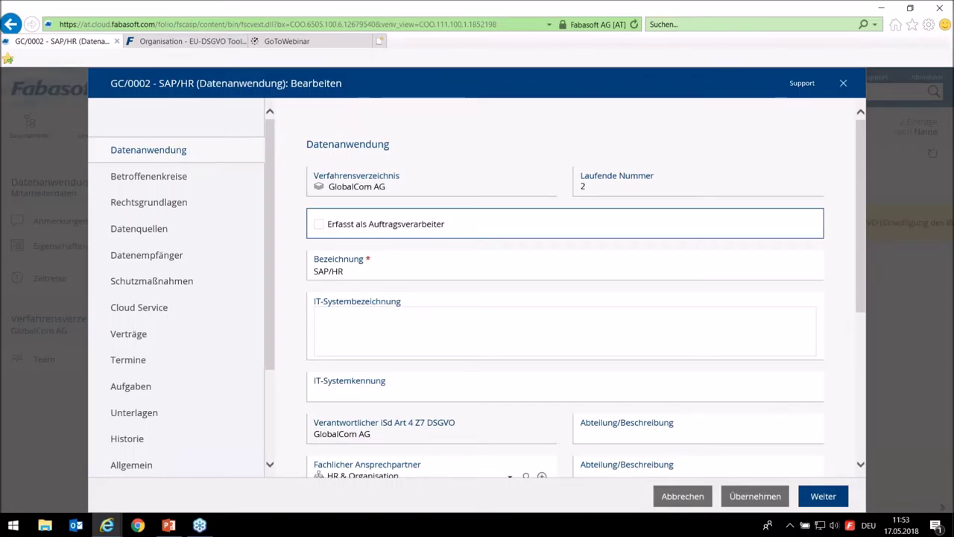
Review the SAP/HR Betroffenenkreise (Mitarbeiter, Ausgetretene Mitarbeiter) without changes, then cancel the edit form.
left_click(166, 180)
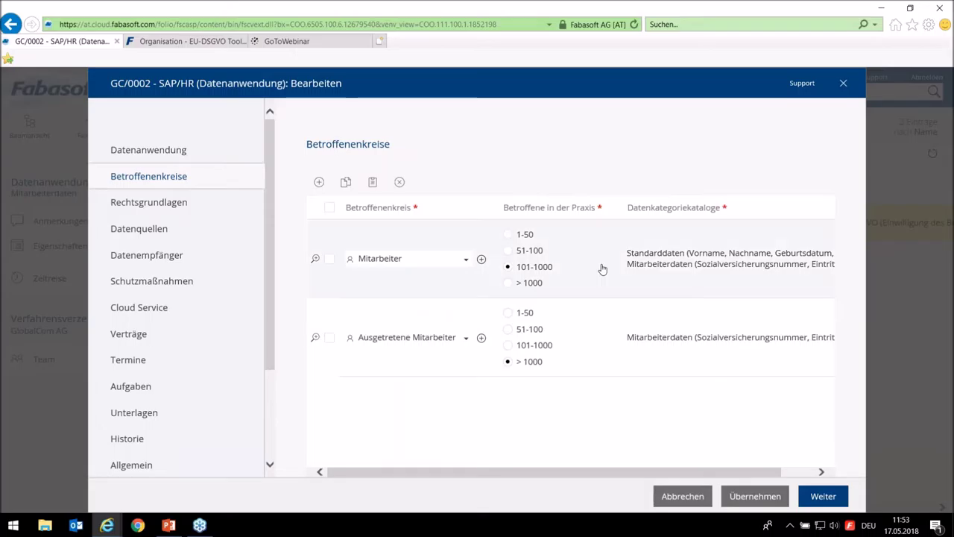
left_click(466, 259)
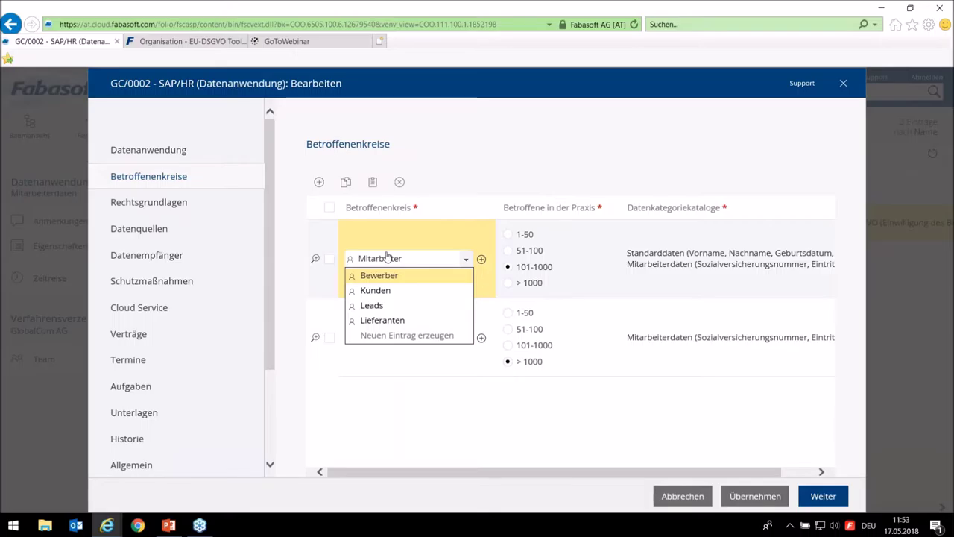
left_click(460, 425)
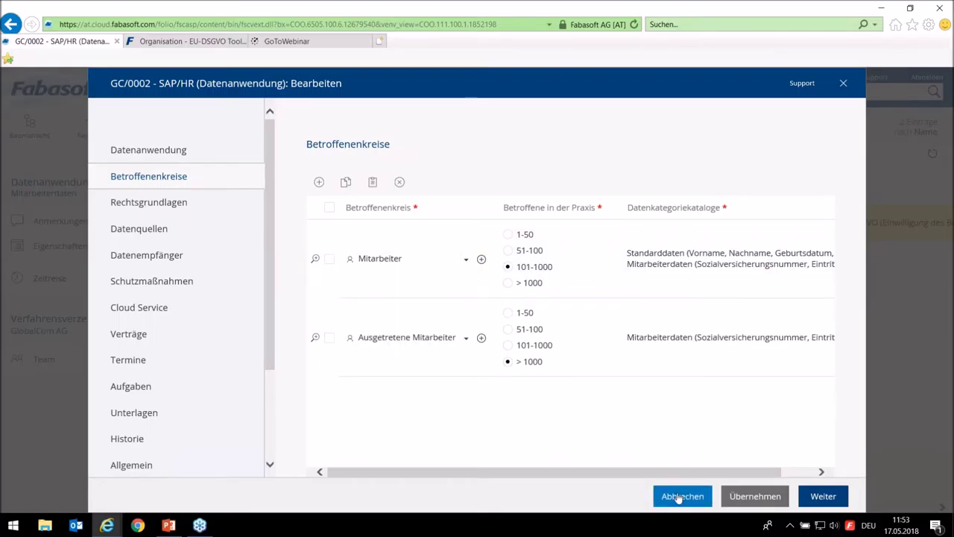
left_click(680, 496)
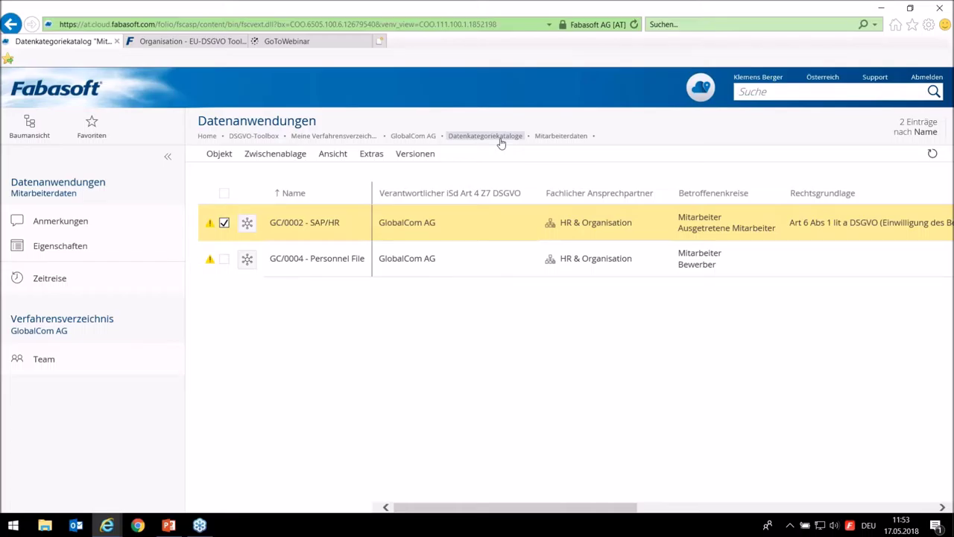
Return via the DSGVO-Toolbox breadcrumb and scroll up to Meine Datenanwendungen.
left_click(273, 139)
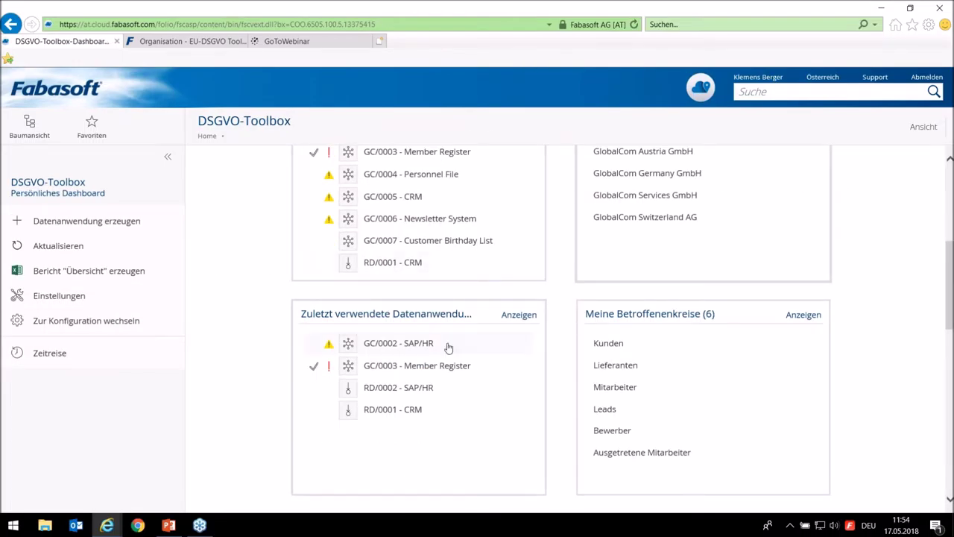
scroll(445, 346, "up", 3)
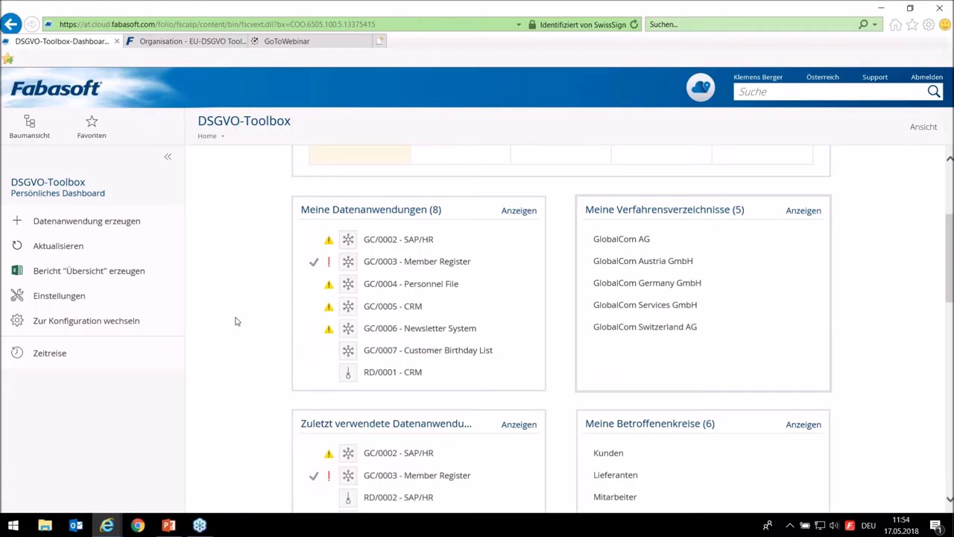
Switch to the GDPR Toolbox Configuration and open the context menu of the GlobalCom AG register.
left_click(102, 323)
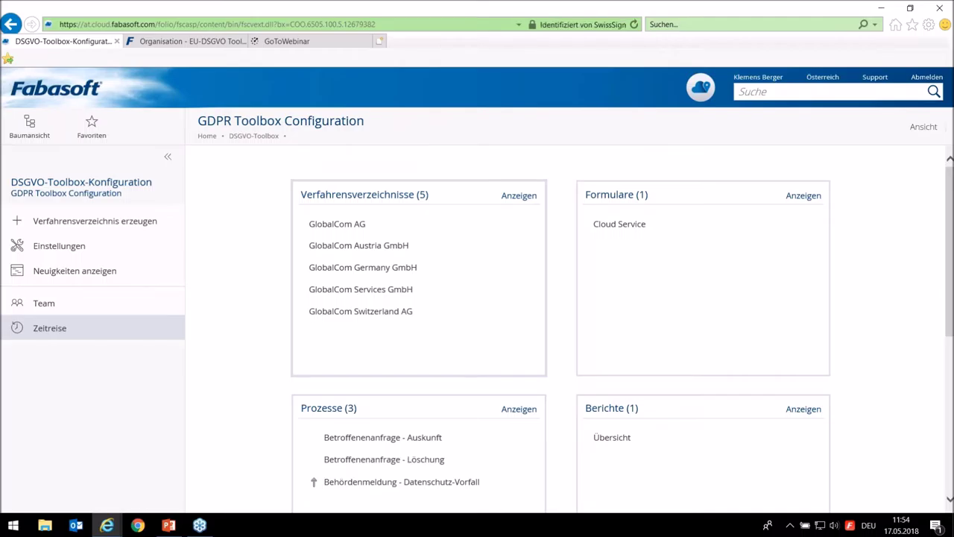
right_click(327, 227)
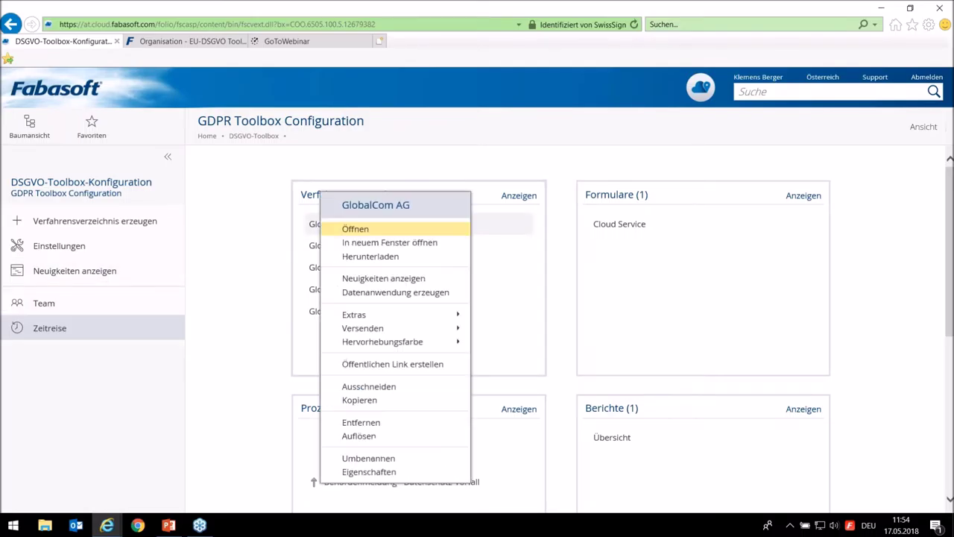
Open GlobalCom AG's Eigenschaften and scroll its Administration settings showing Cloud Service and Managed Service types.
left_click(410, 476)
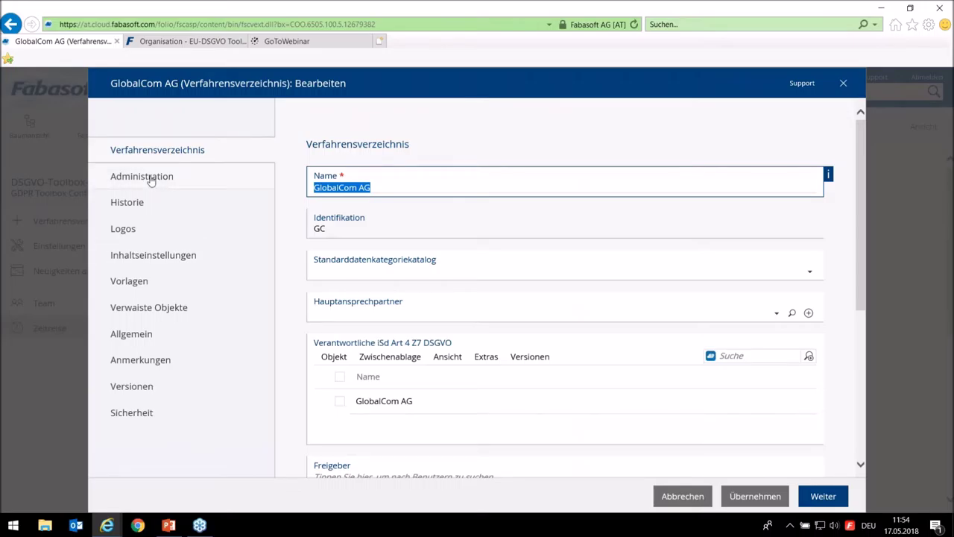
left_click(151, 182)
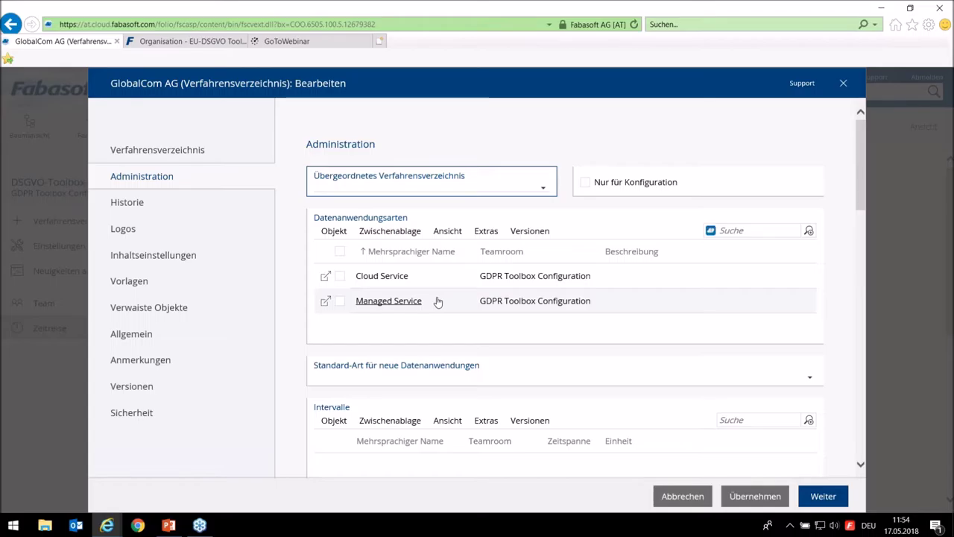
scroll(438, 300, "down", 3)
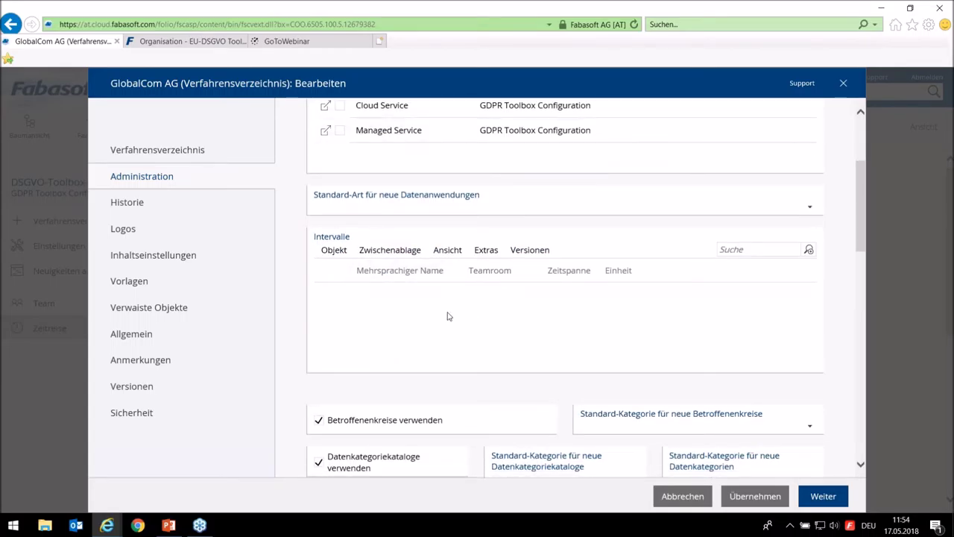
scroll(448, 314, "down", 4)
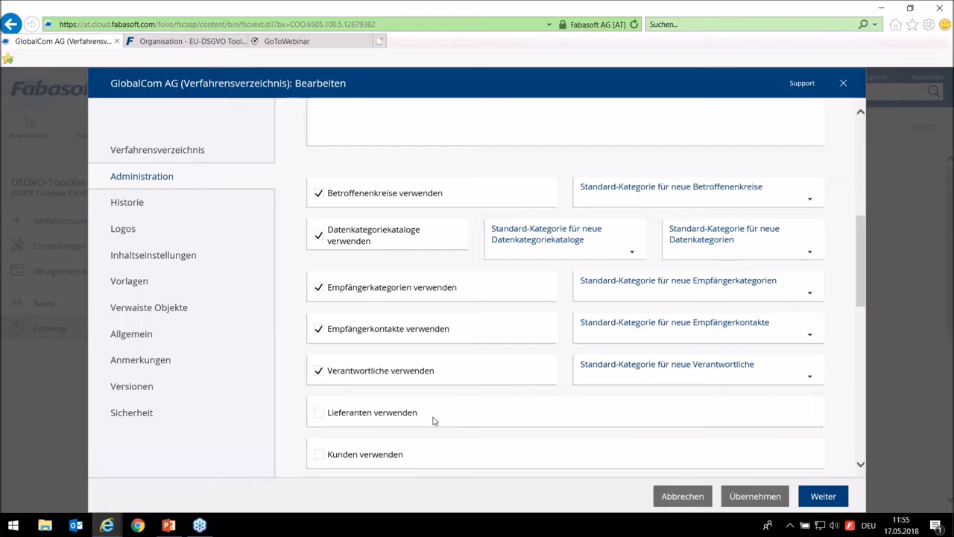
Review the two Word templates under Vorlagen, then cancel the register dialog unchanged.
left_click(119, 283)
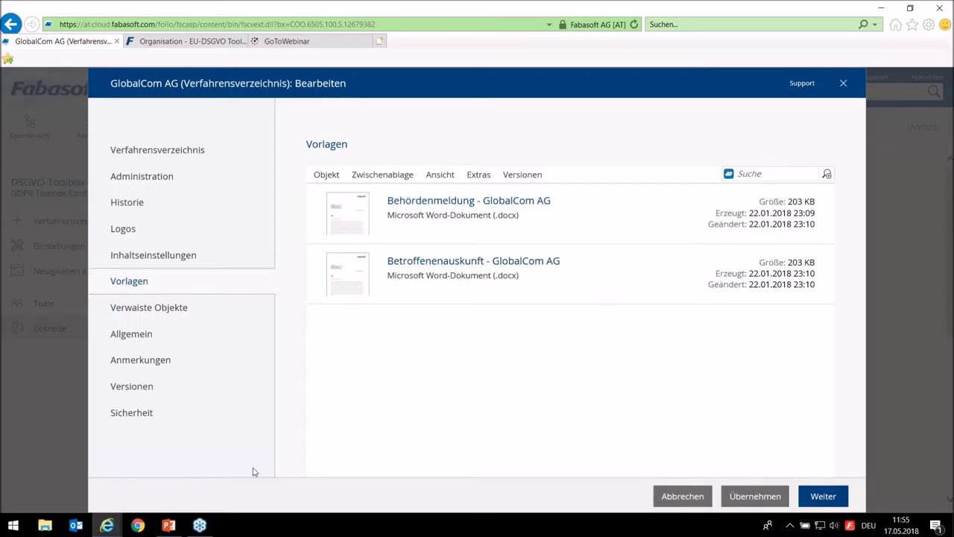
left_click(683, 505)
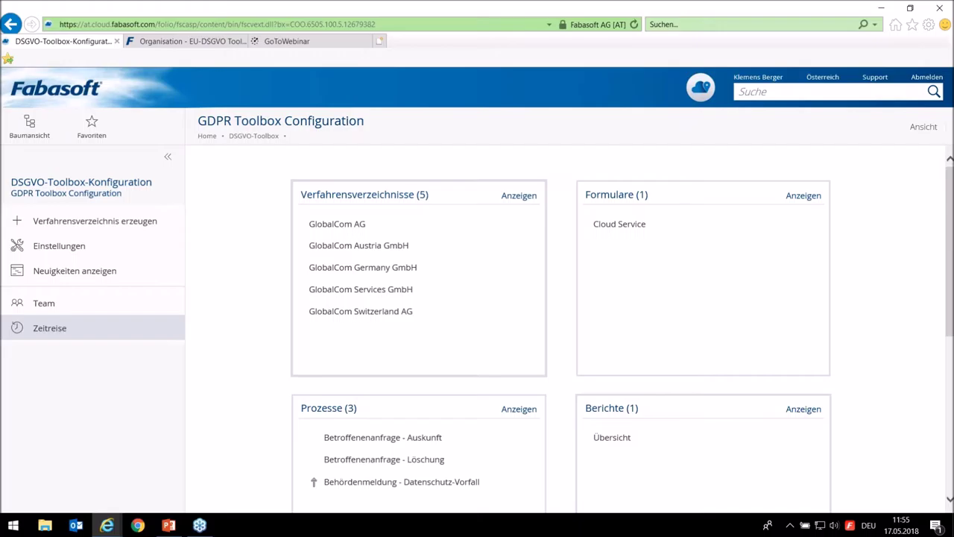
Expand the Prozesse list and open the 'Behördenmeldung - Datenschutz-Vorfall' BPMN diagram.
left_click(519, 409)
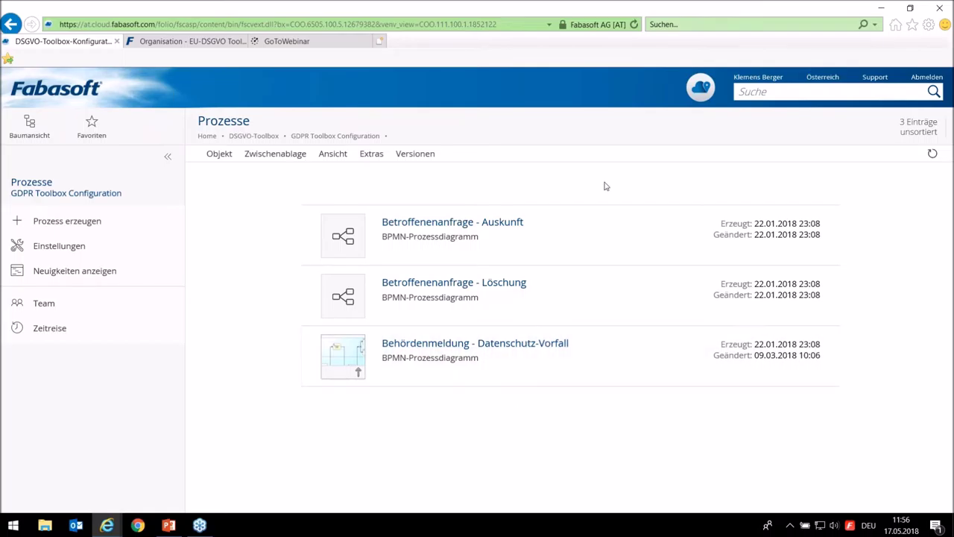
left_click(536, 346)
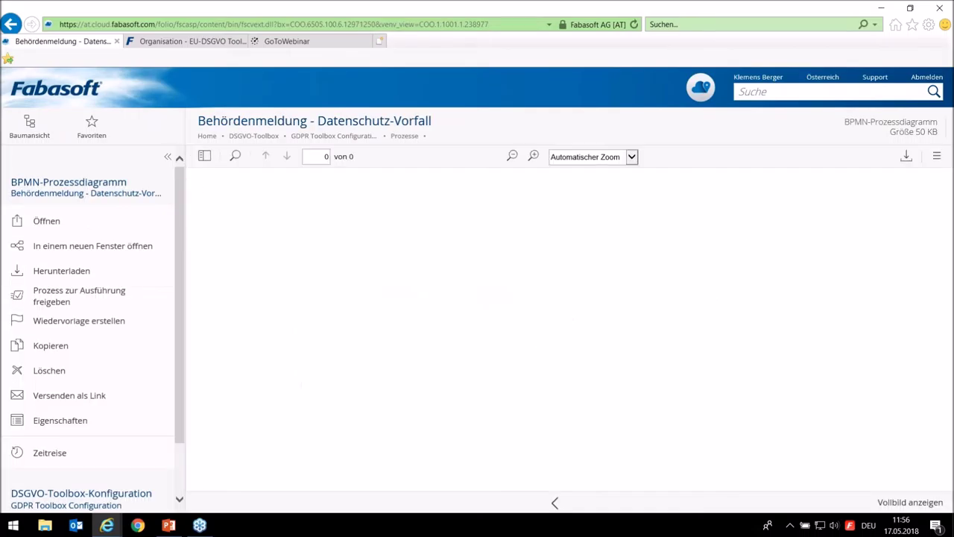